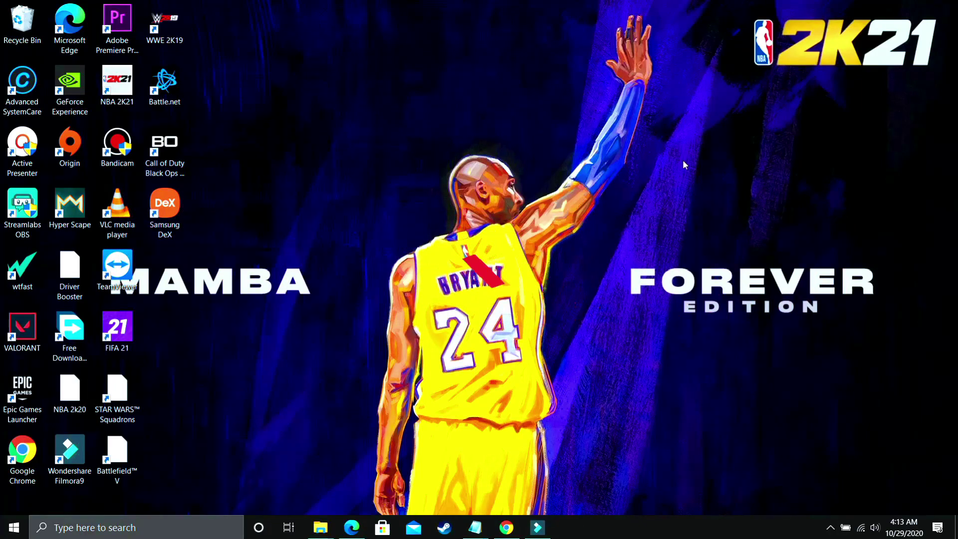
Scroll through the pc optimizer Google results, then settle on the Advanced SystemCare 14 video tab.
left_click(519, 532)
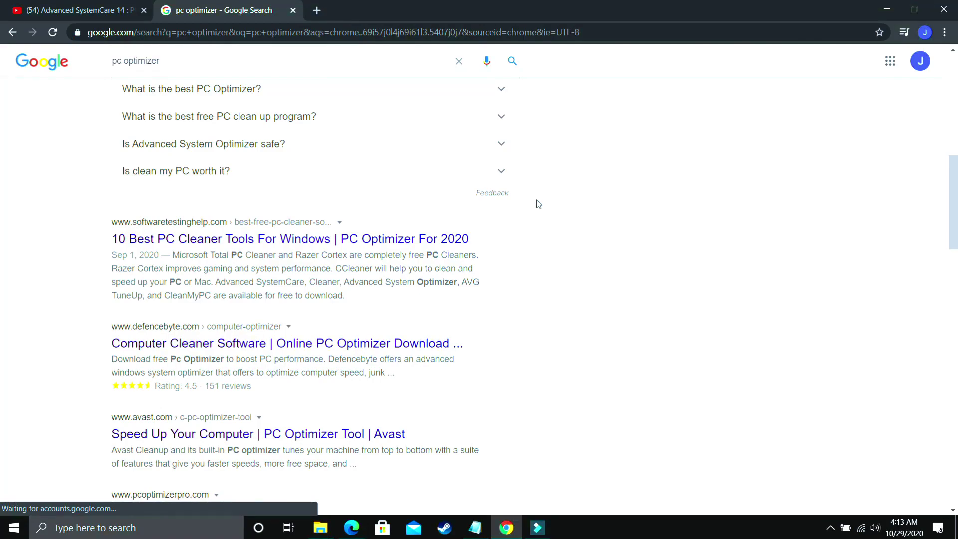
scroll(537, 200, "up", 2)
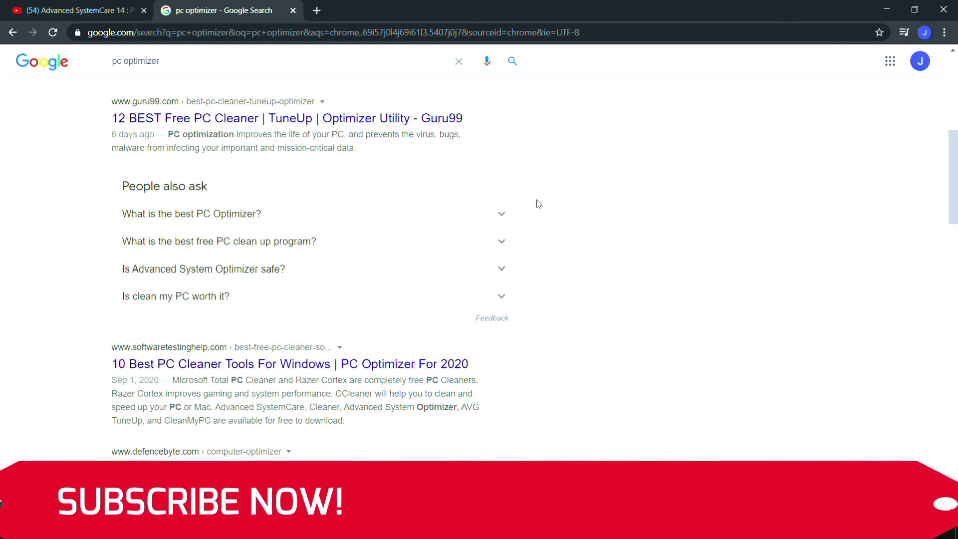
scroll(537, 202, "up", 8)
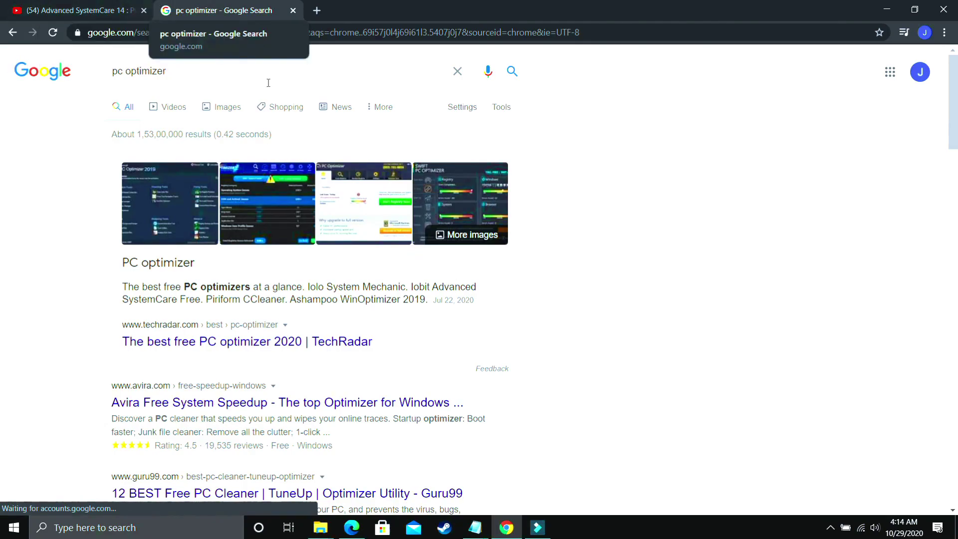
left_click(75, 10)
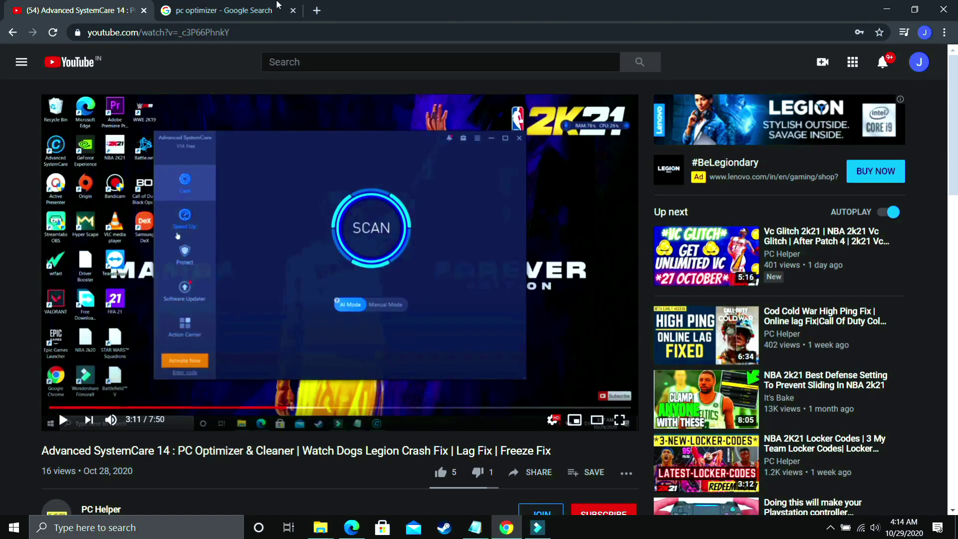
left_click(224, 10)
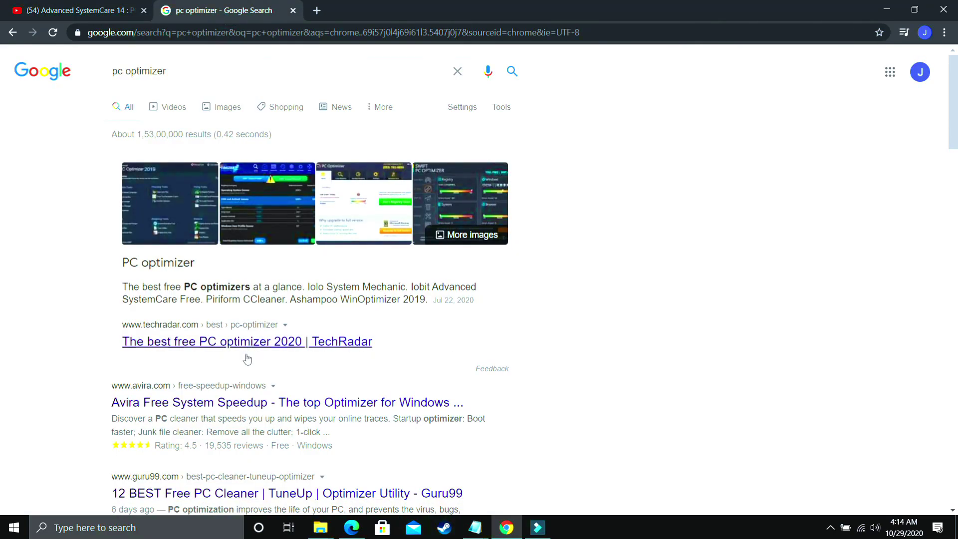
scroll(93, 312, "down", 10)
left_click(93, 6)
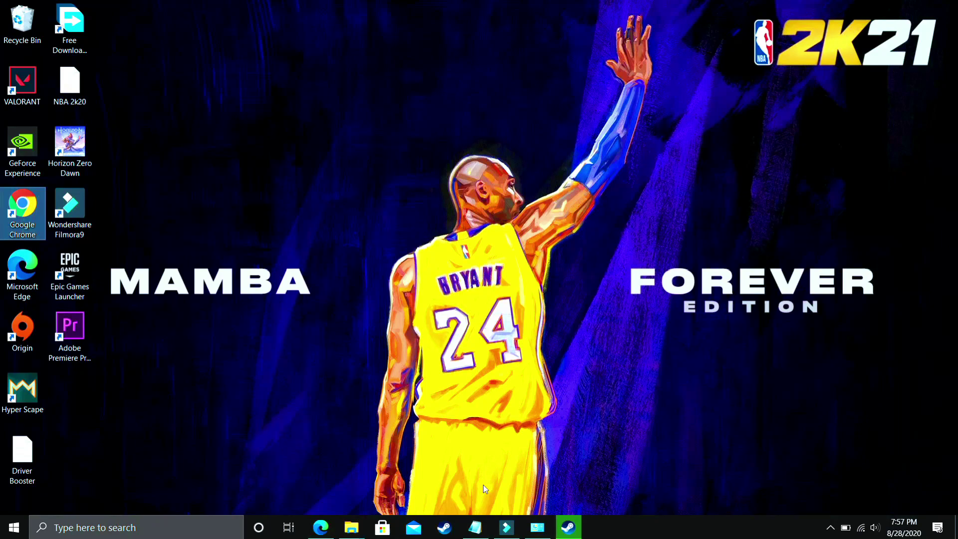
From This PC's Properties, go through Advanced system settings and Performance Options to the Virtual Memory dialog.
left_click(352, 528)
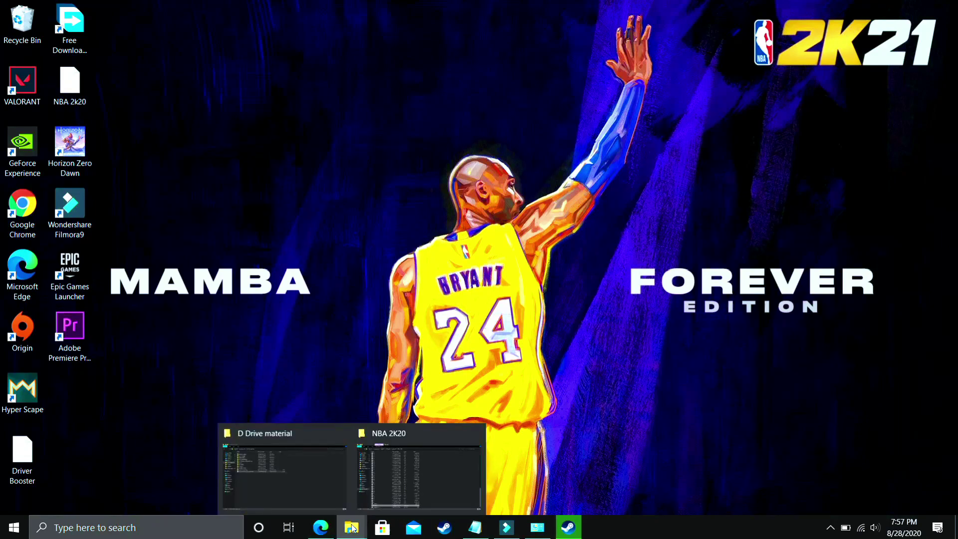
left_click(286, 474)
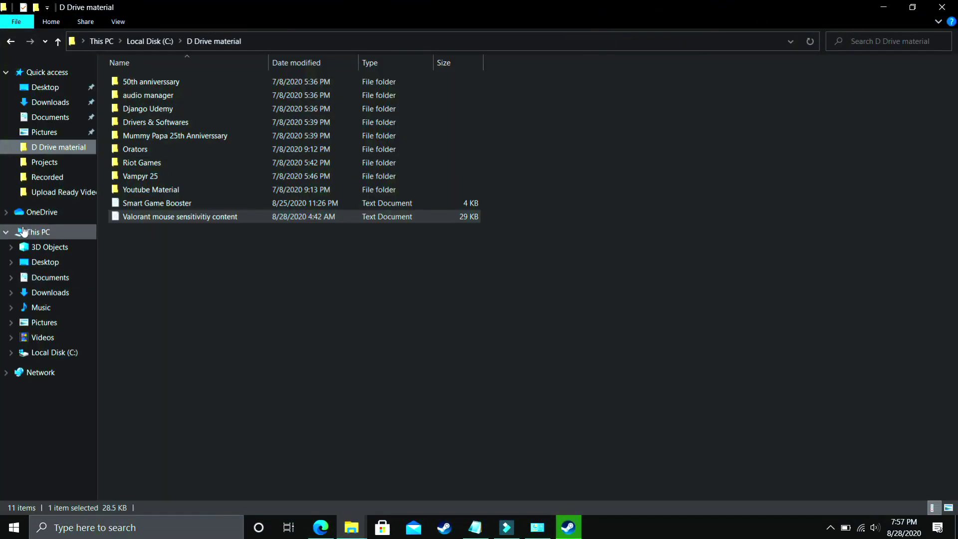
right_click(24, 231)
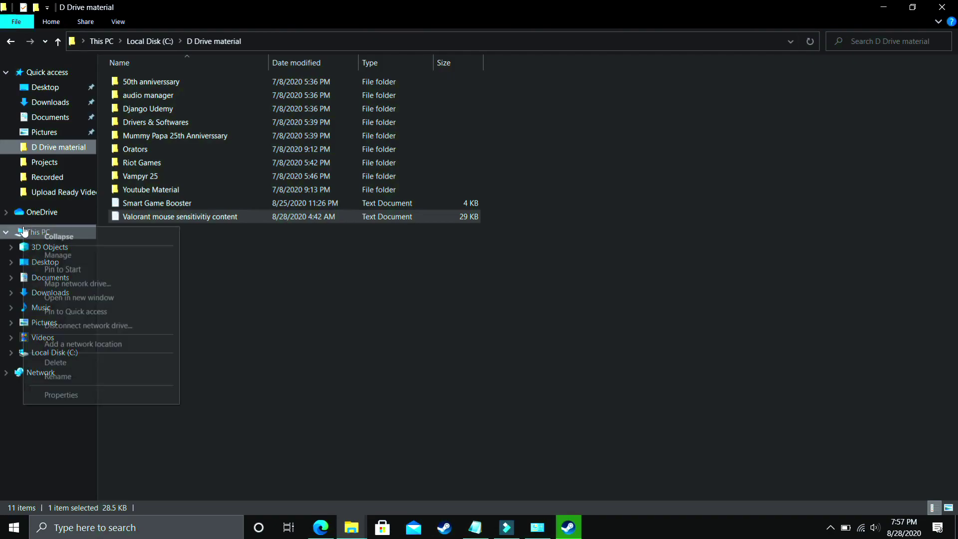
left_click(57, 395)
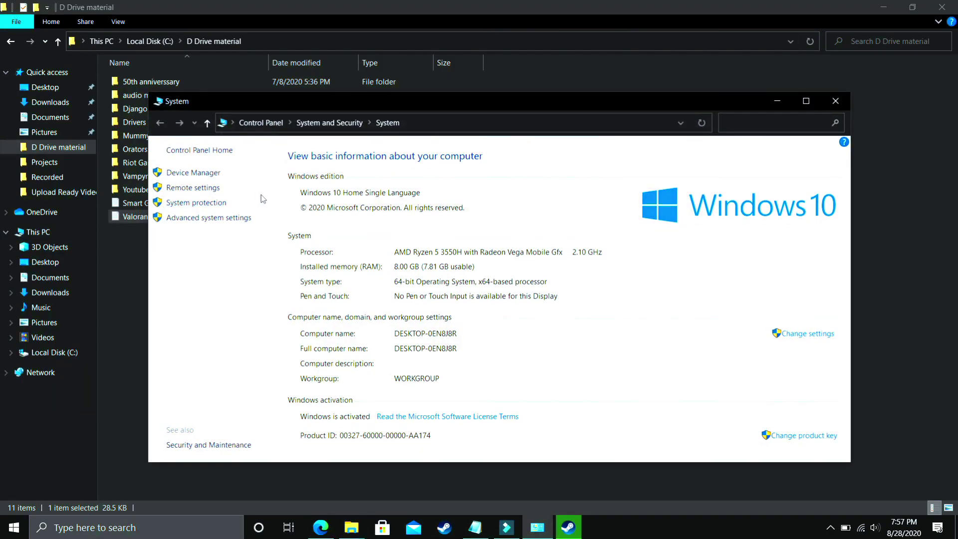
left_click(203, 219)
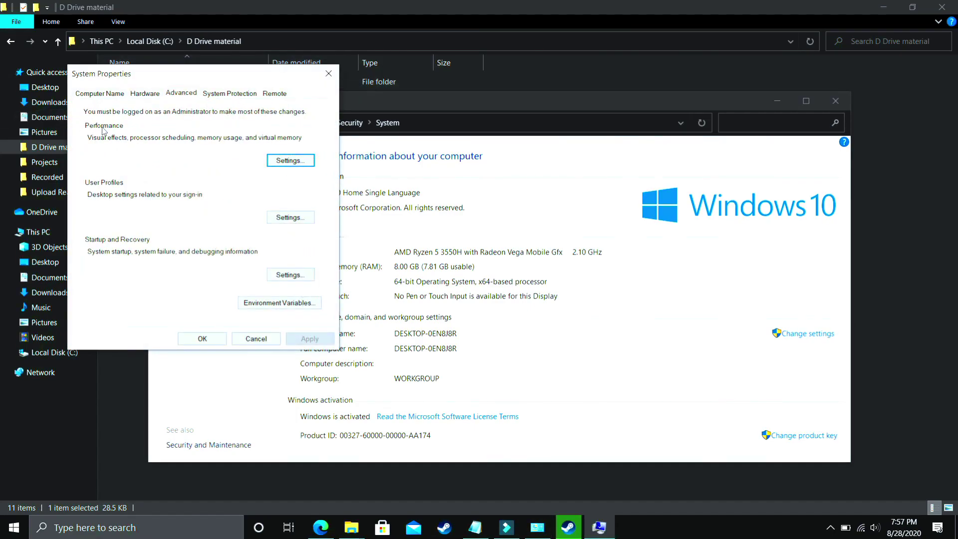
left_click(291, 163)
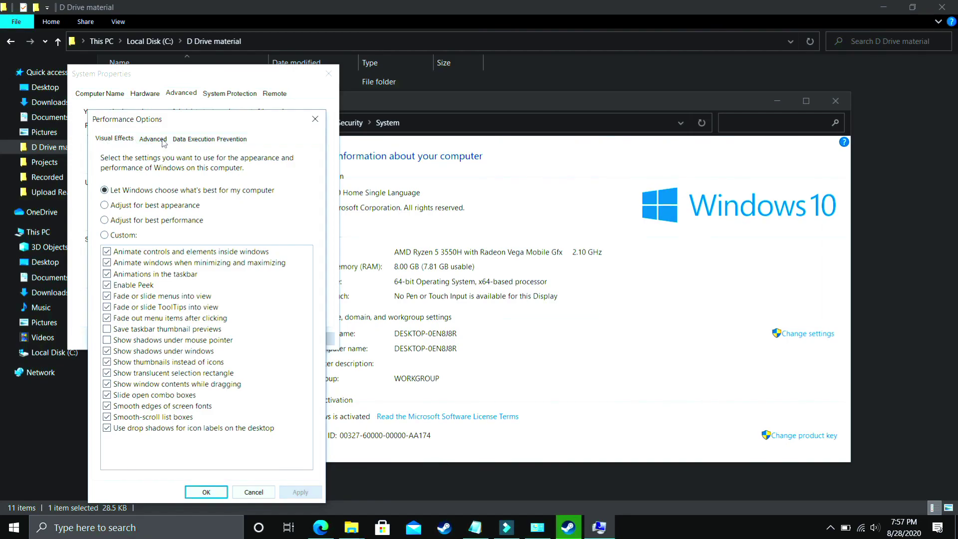
left_click(153, 140)
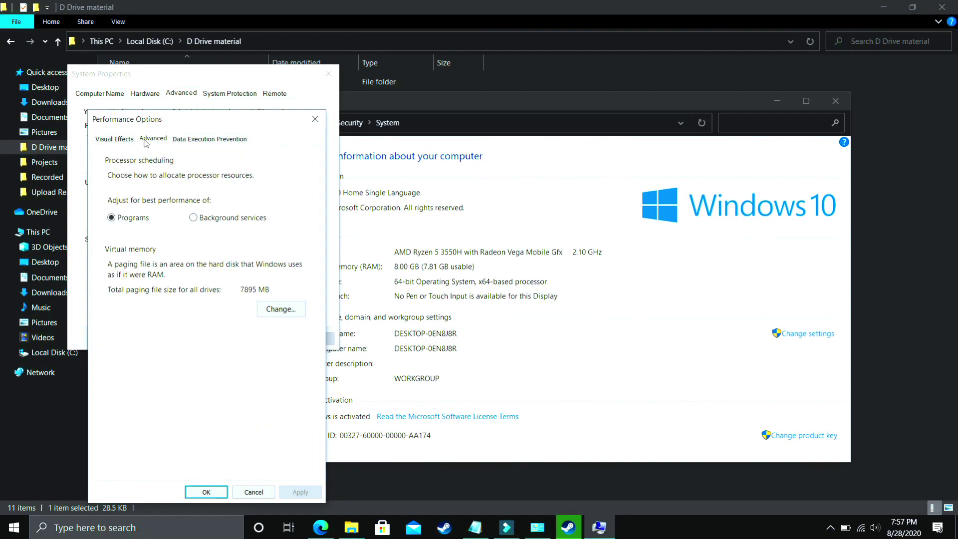
left_click(128, 220)
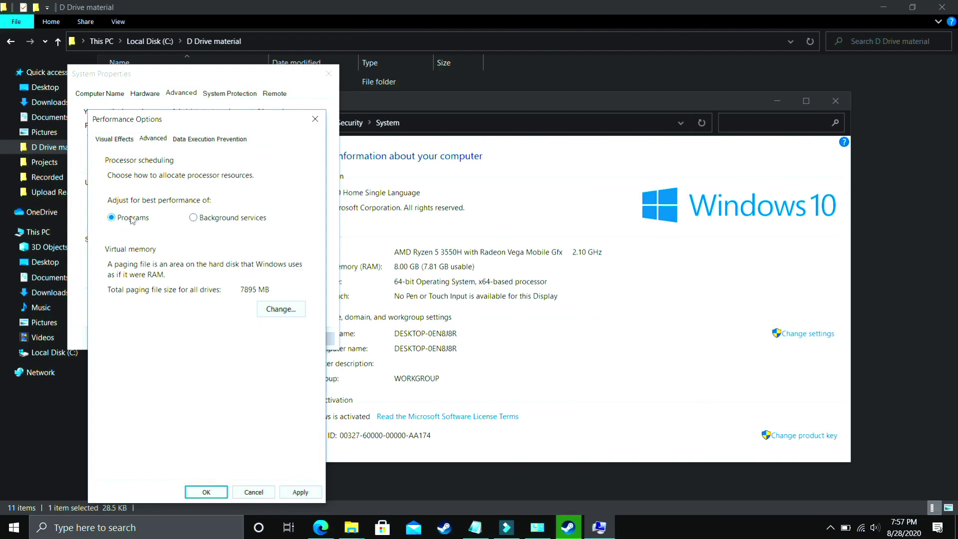
left_click(280, 310)
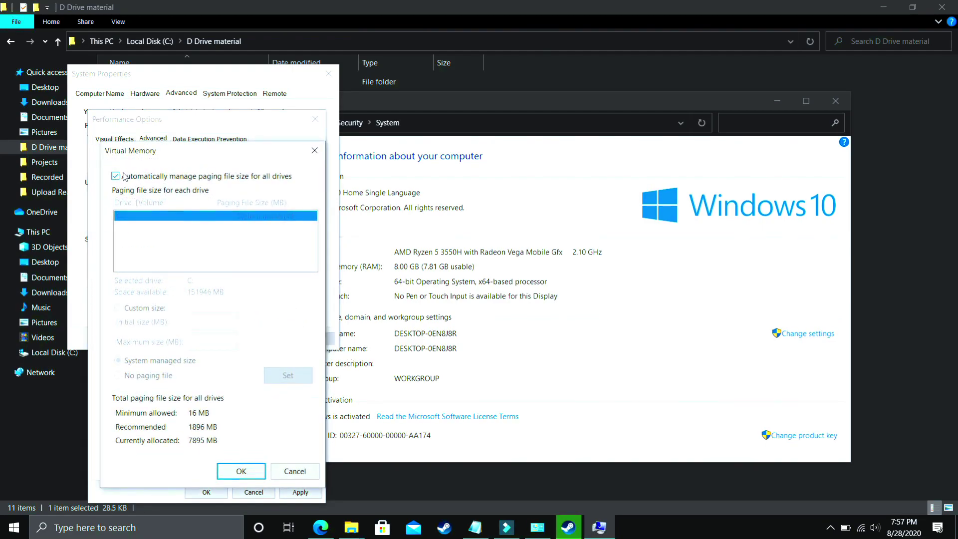
Turn off automatic paging file management and give drive C: a custom 1896 MB initial size.
left_click(121, 179)
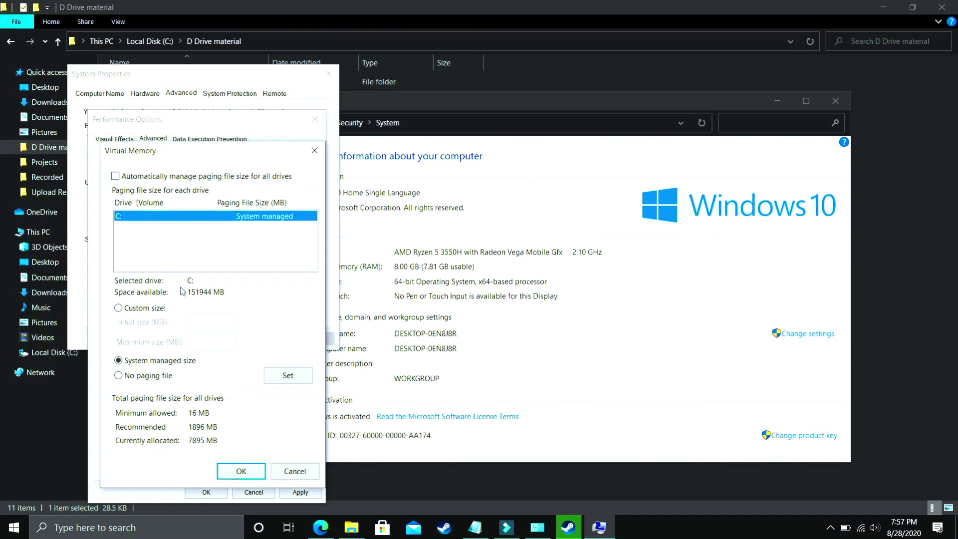
left_click(136, 309)
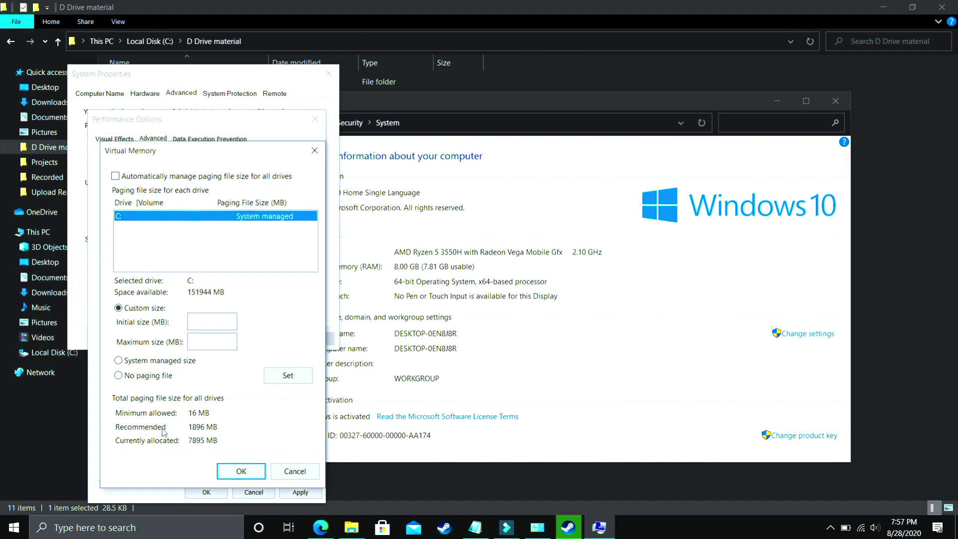
left_click(201, 320)
type("1896")
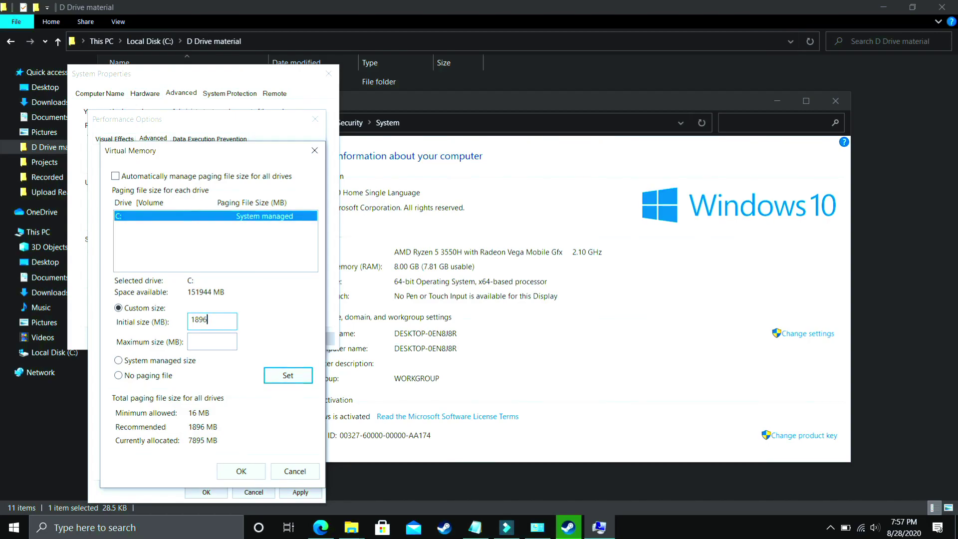
key("Tab")
Launch Calculator and work out 8 × 1024 = 8,192 MB for the maximum paging size.
left_click(123, 529)
type("ca")
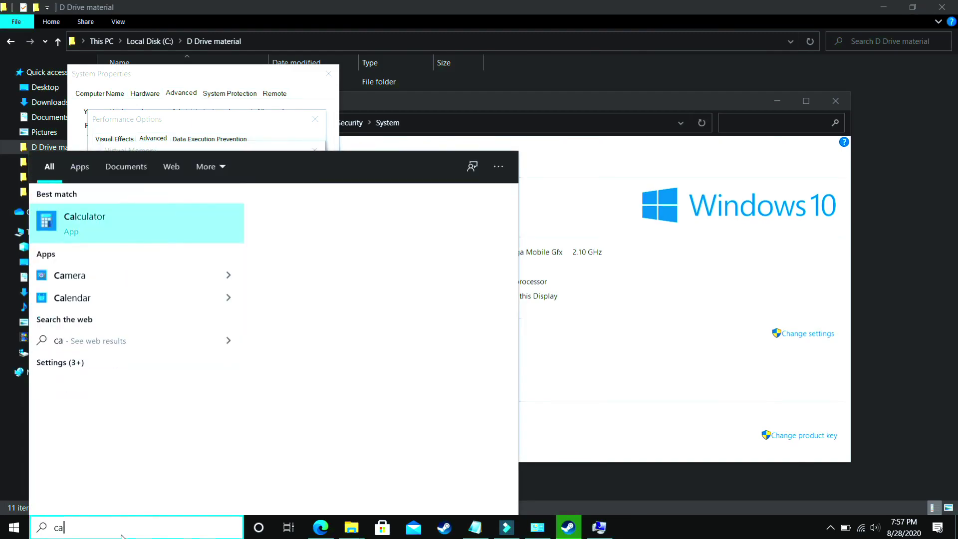
key("Return")
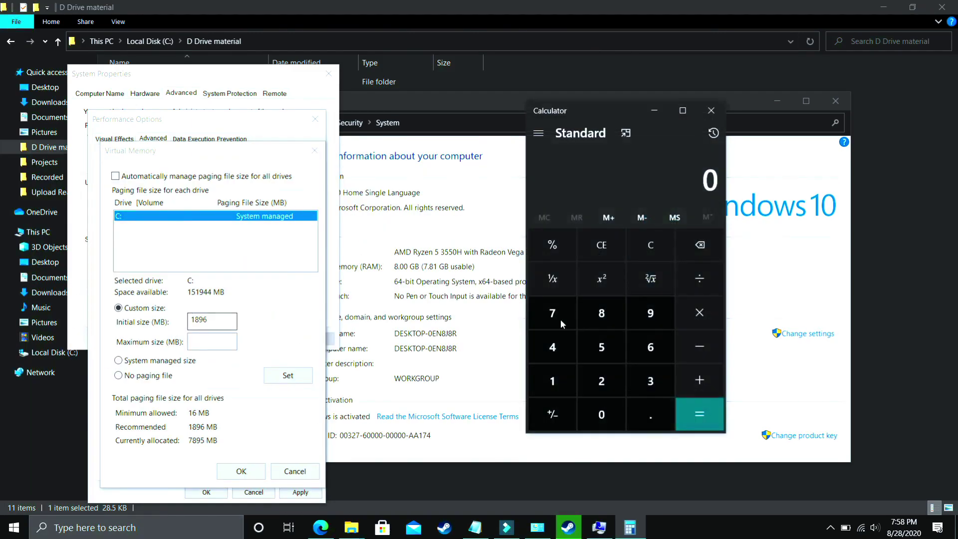
key("8")
key("asterisk")
type("1024")
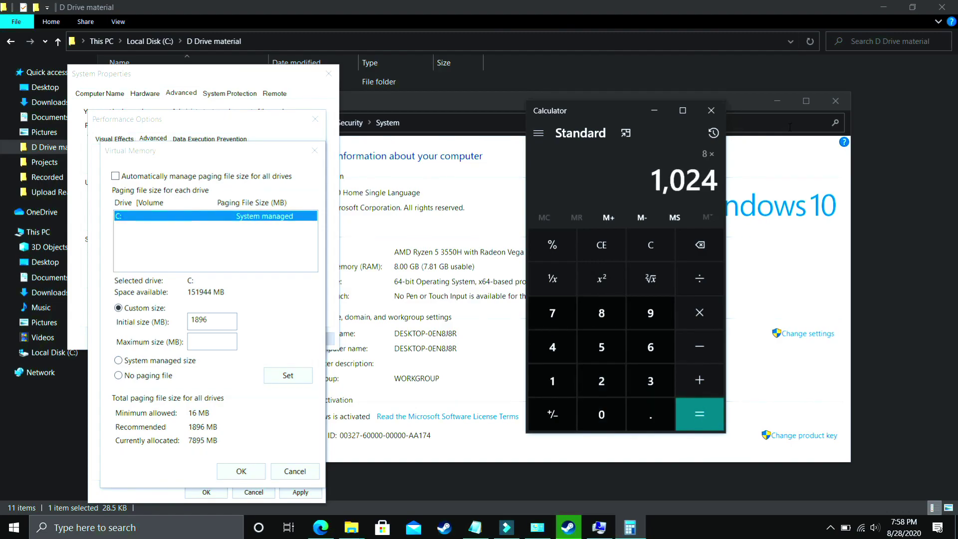
key("Return")
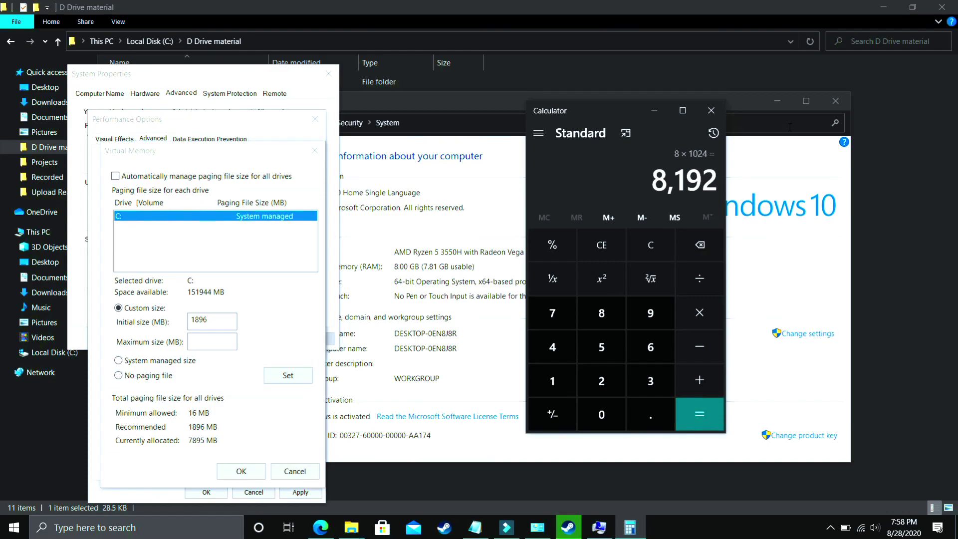
left_click(213, 342)
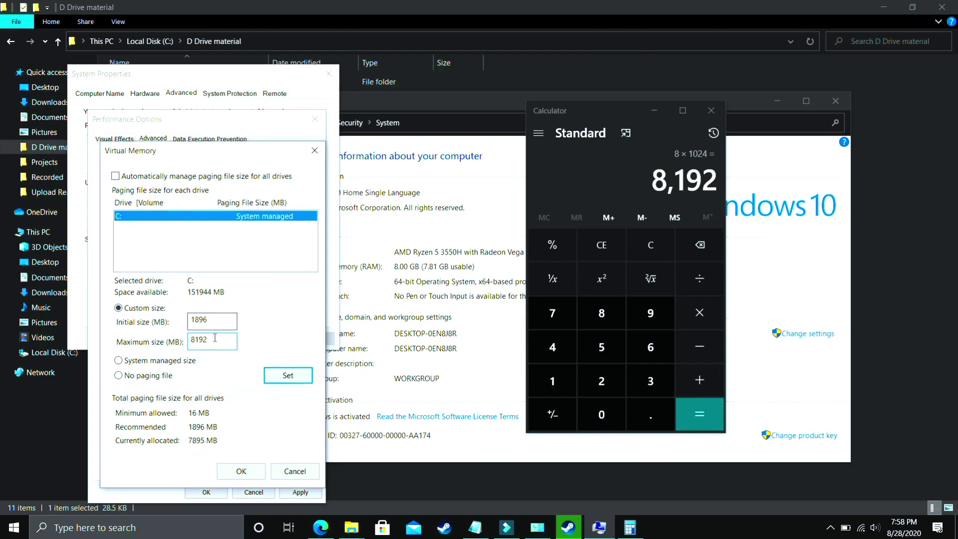
Calculate 16 × 1024, 32 × 1024 and 12 × 1024 (12,288) in Calculator.
left_click(654, 240)
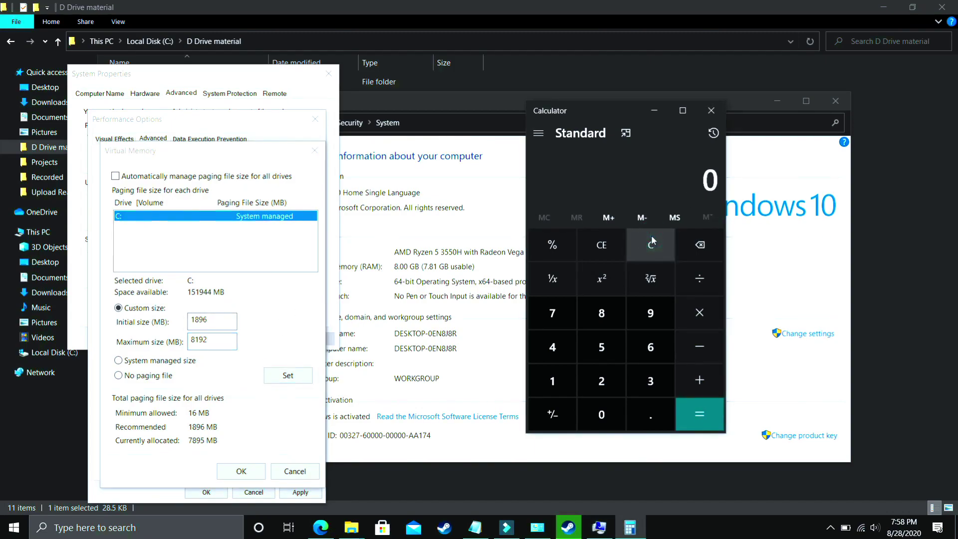
type("16 × 1,024")
key("Return")
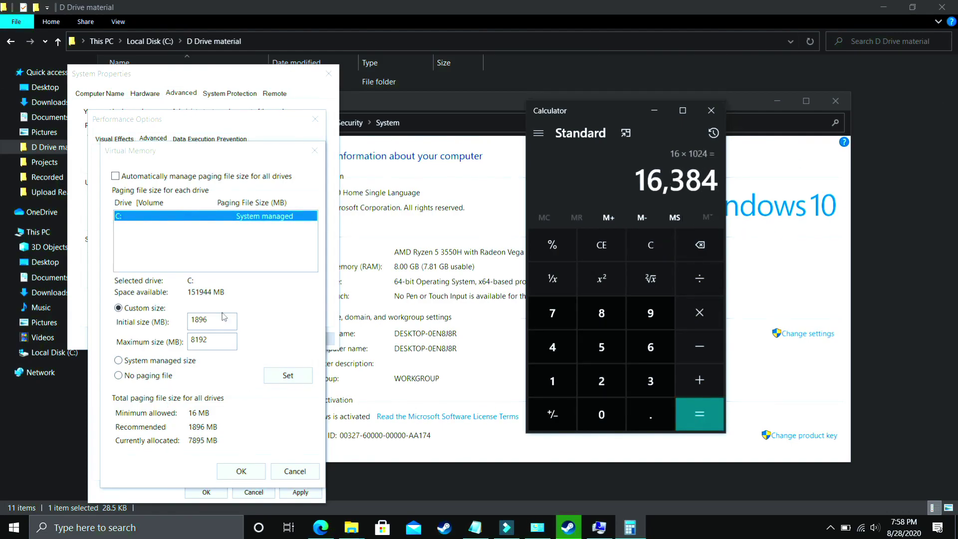
left_click(653, 254)
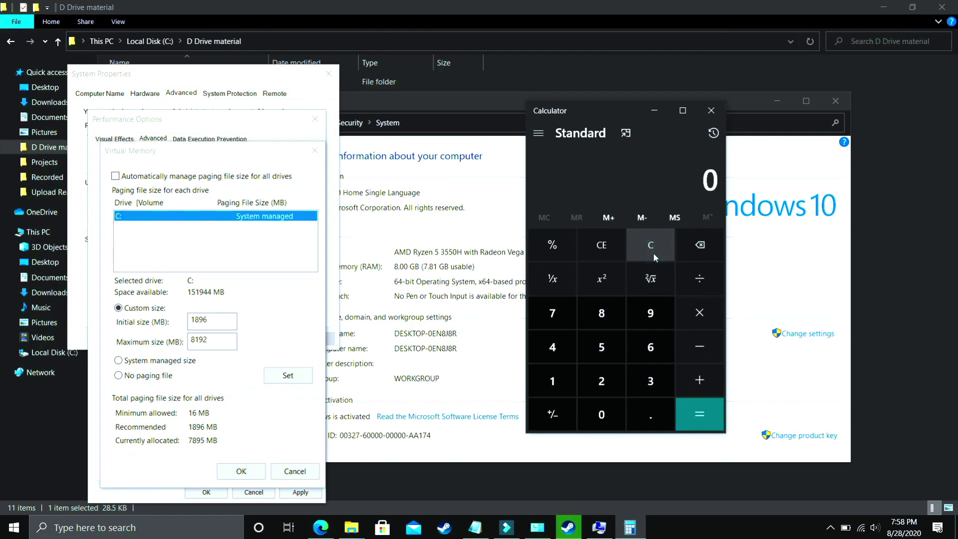
type("32")
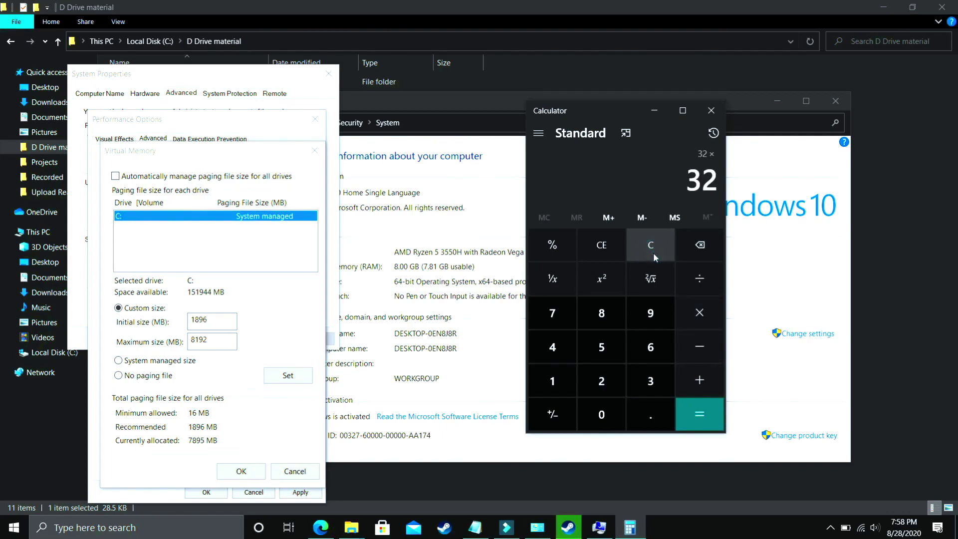
type("*1024")
key("Return")
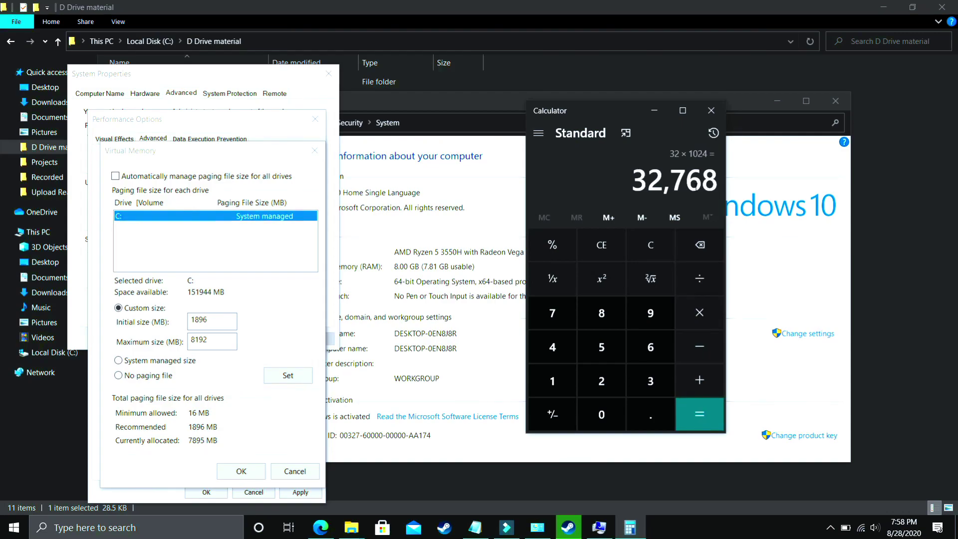
key("BackSpace")
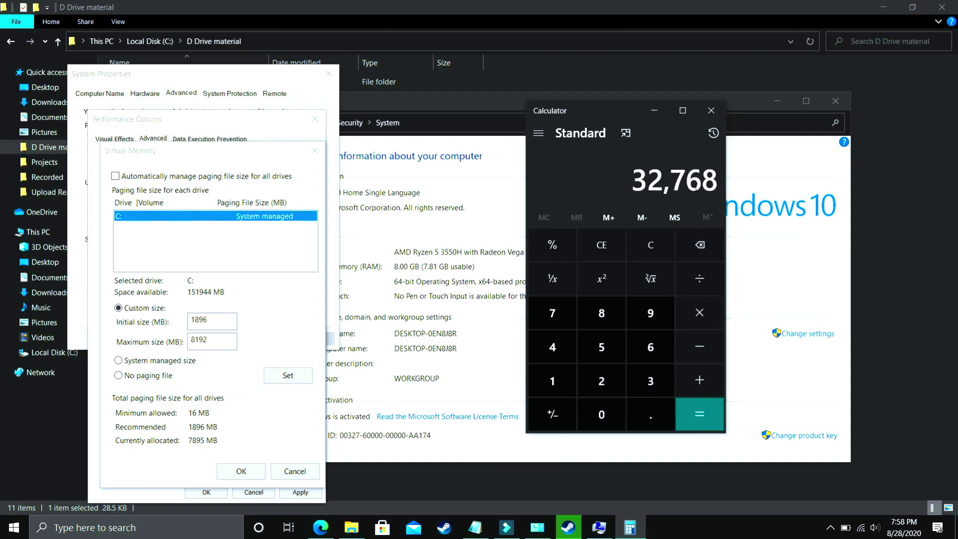
left_click(651, 244)
type("12*1024")
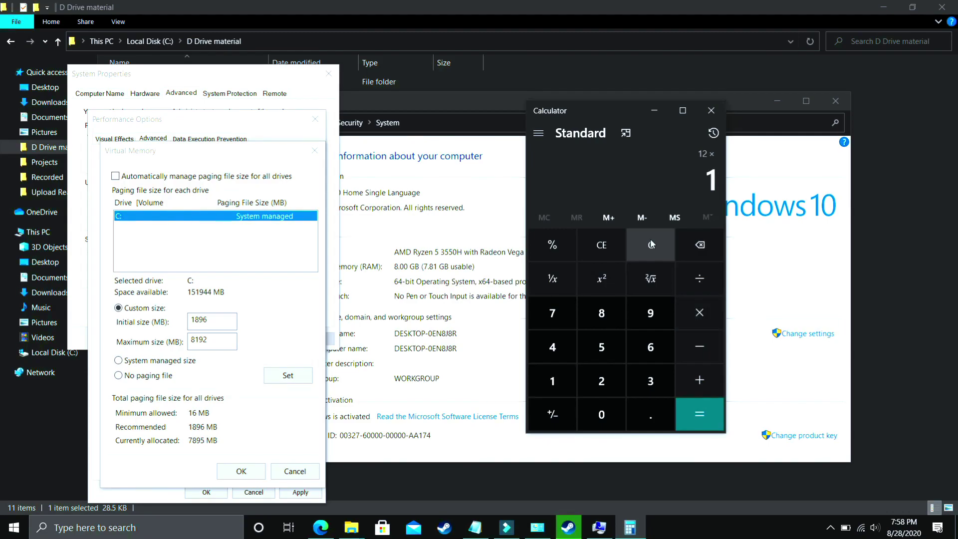
key("Return")
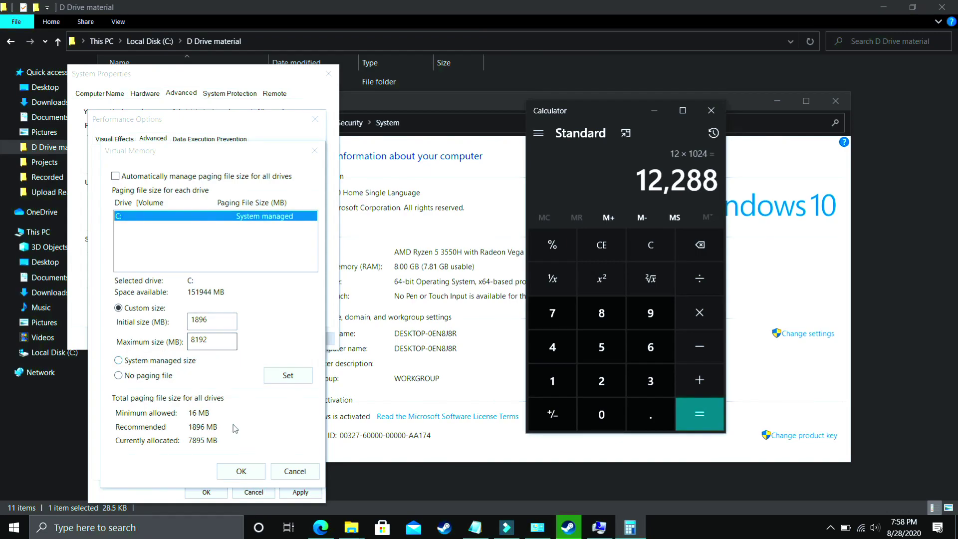
Confirm the Virtual Memory settings with OK and acknowledge the restart-required warning.
left_click(241, 471)
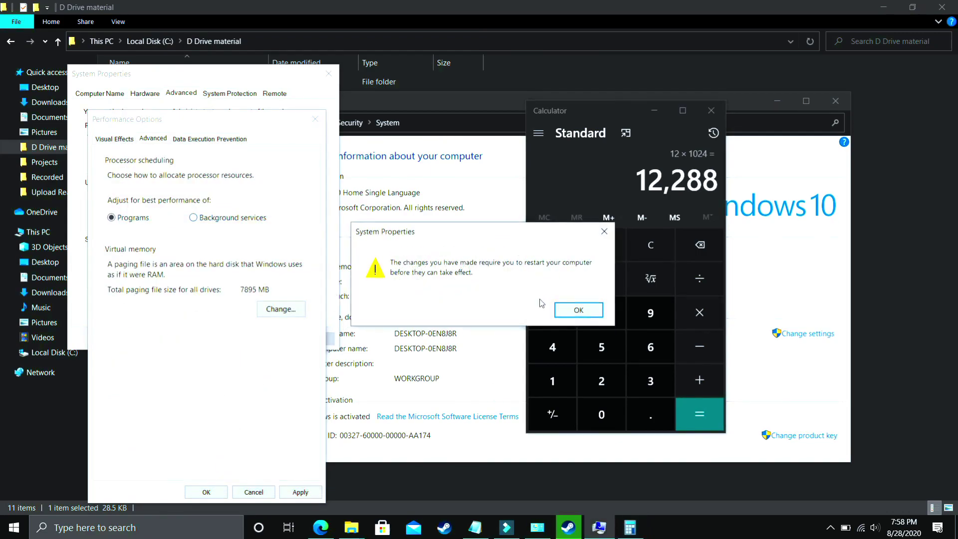
left_click(569, 310)
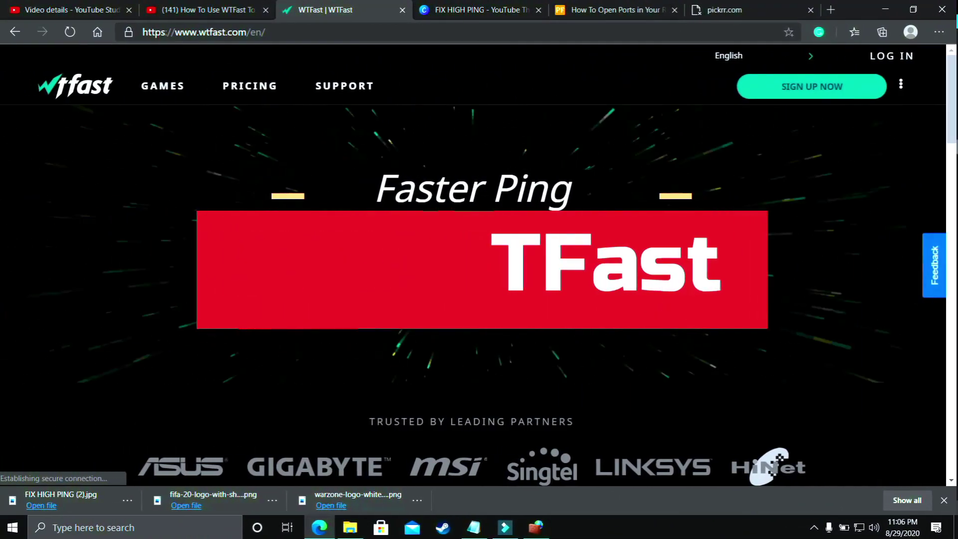
Scroll down the wtfast.com home page, then switch to the How To Use WTFast video.
scroll(196, 155, "down", 3)
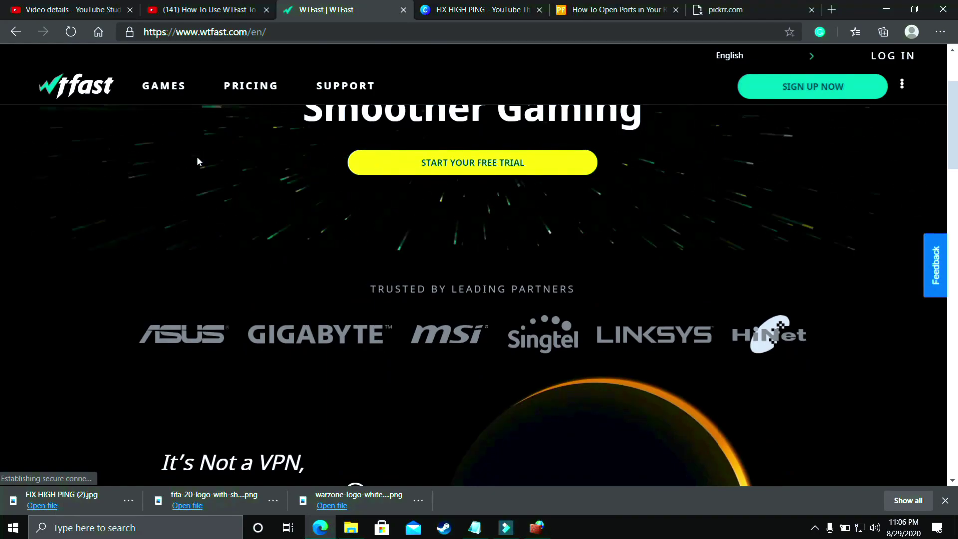
scroll(198, 159, "down", 4)
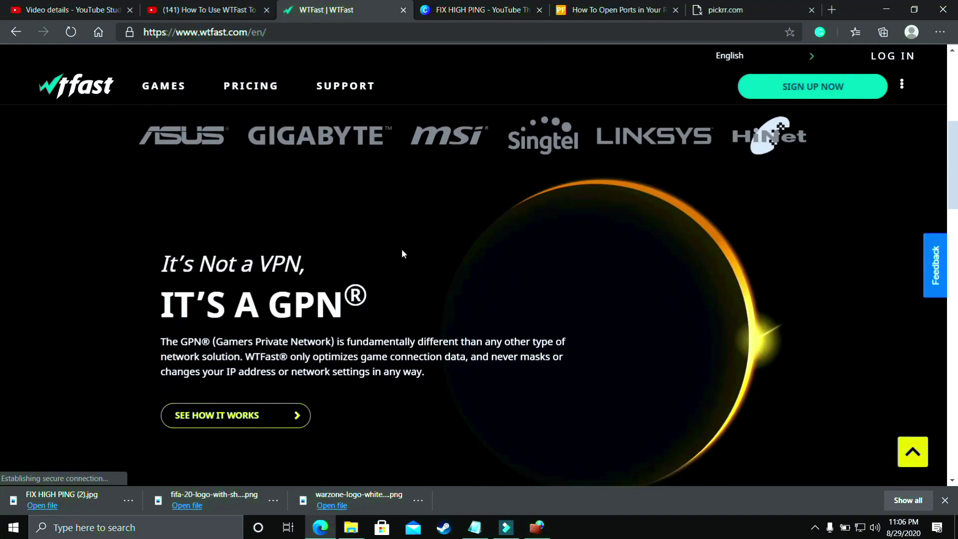
scroll(404, 254, "down", 6)
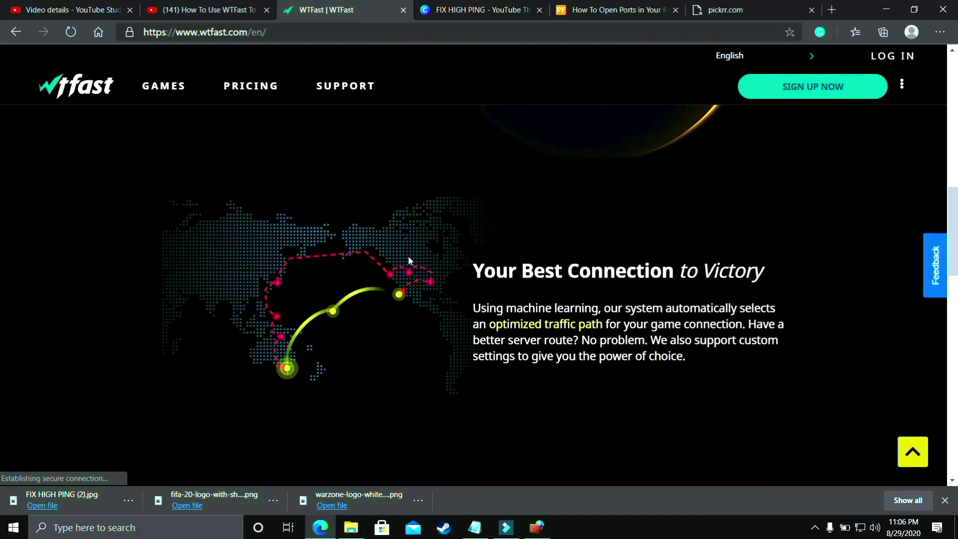
scroll(408, 255, "down", 4)
scroll(409, 256, "down", 5)
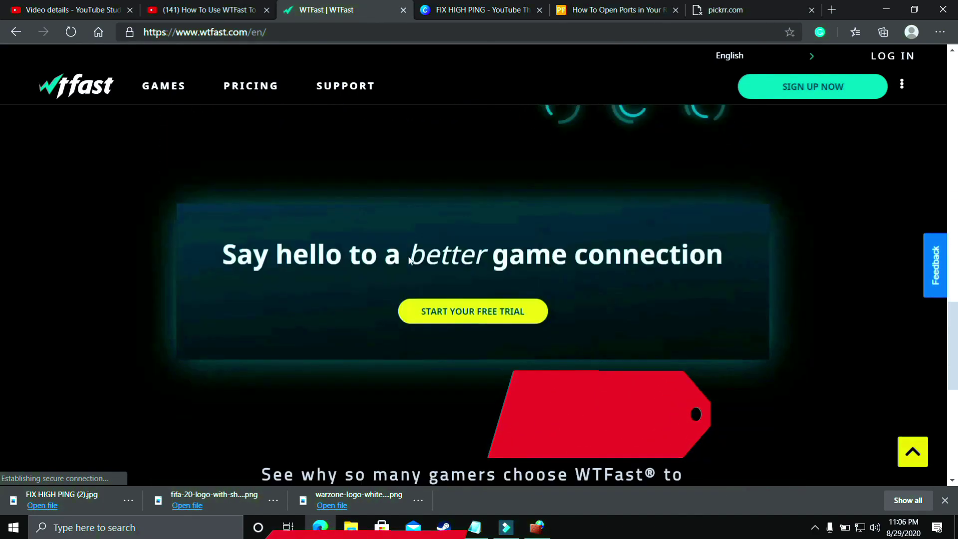
scroll(408, 257, "down", 6)
left_click(171, 12)
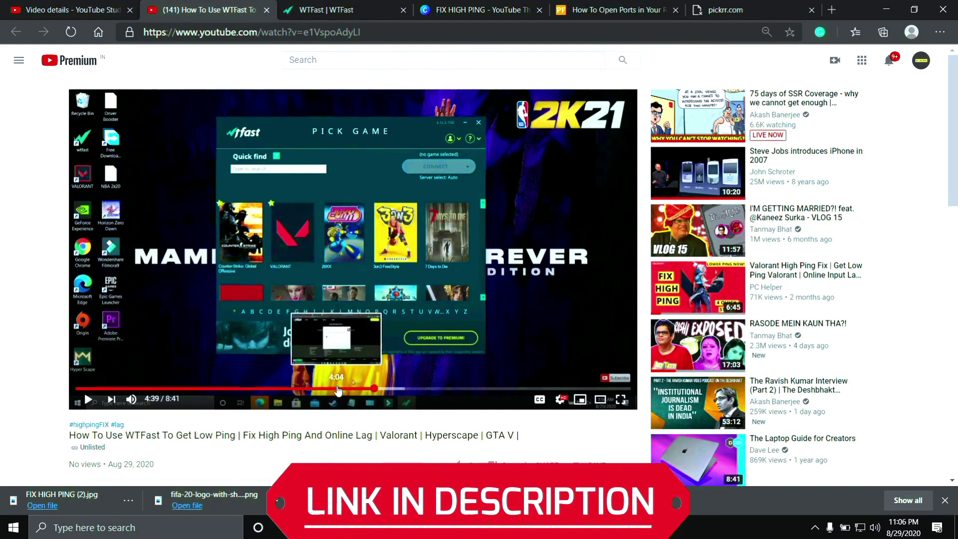
Drag the WTFast tutorial's seek bar forward to the game search and selection part.
left_click_drag(338, 390, 389, 390)
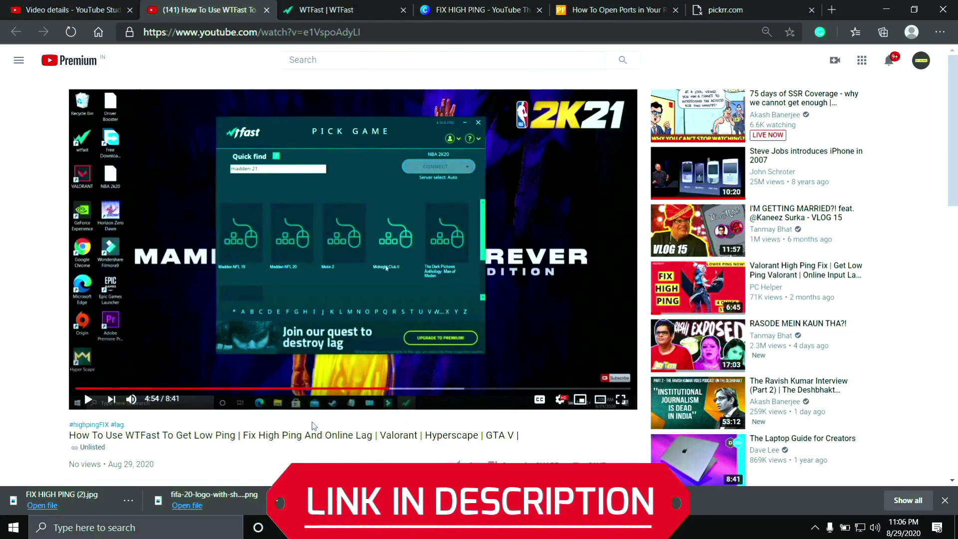
scroll(313, 420, "up", 2)
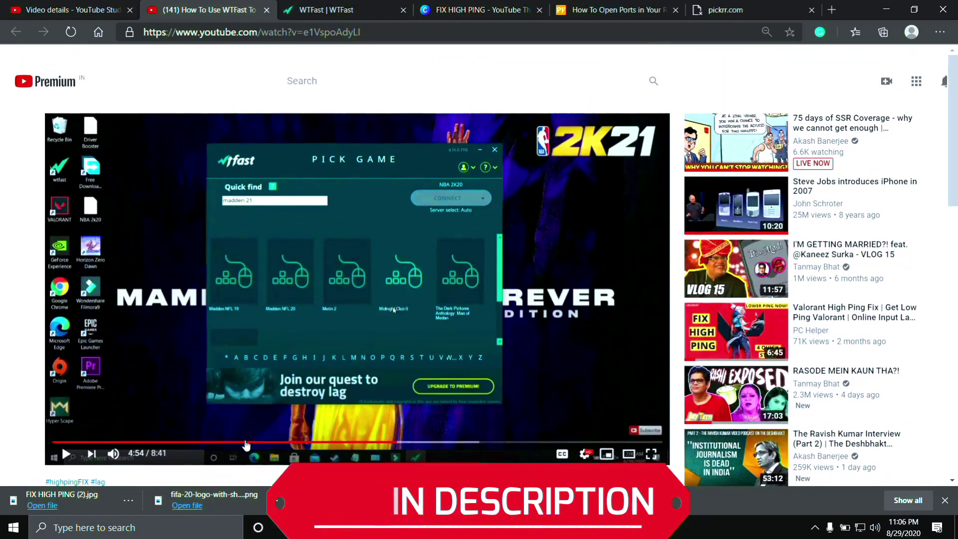
scroll(342, 329, "down", 1)
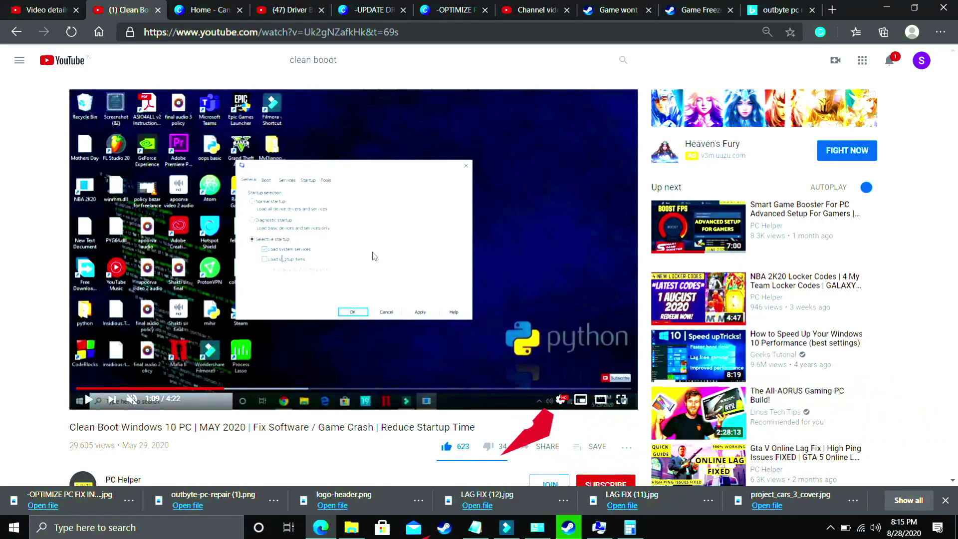
Jump the clean boot tutorial to 0:43, then rewind it to 0:27.
scroll(372, 252, "up", 1)
scroll(372, 253, "down", 1)
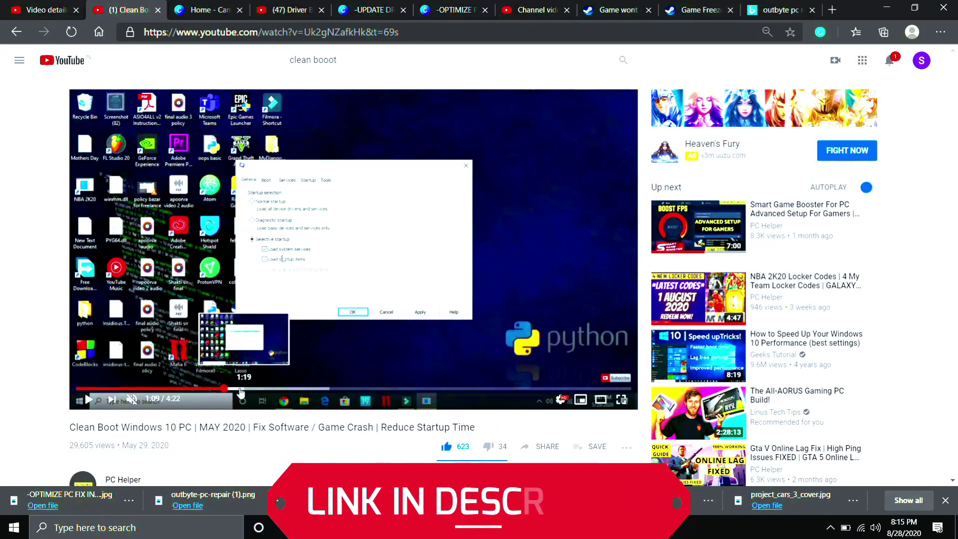
left_click(170, 389)
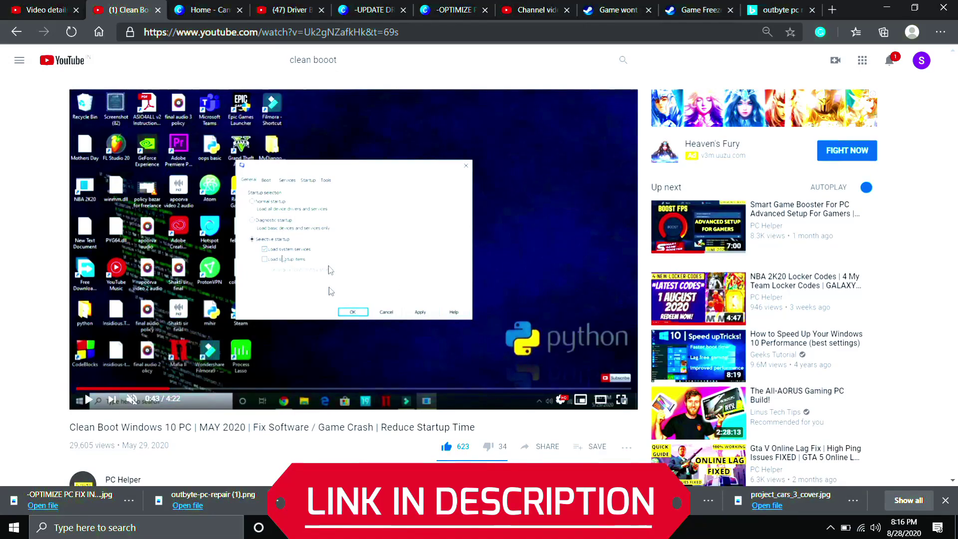
scroll(193, 372, "down", 1)
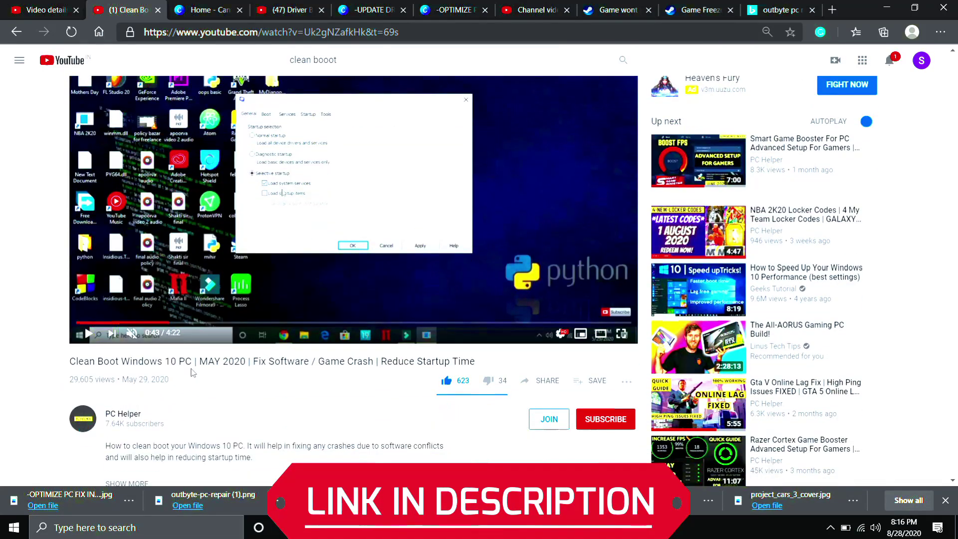
key("ctrl+a")
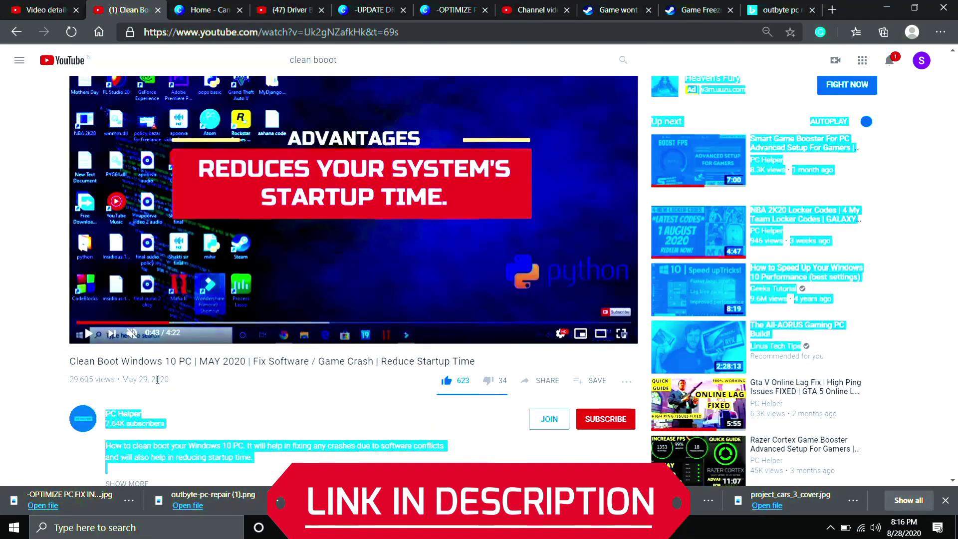
left_click(343, 222)
scroll(342, 289, "up", 1)
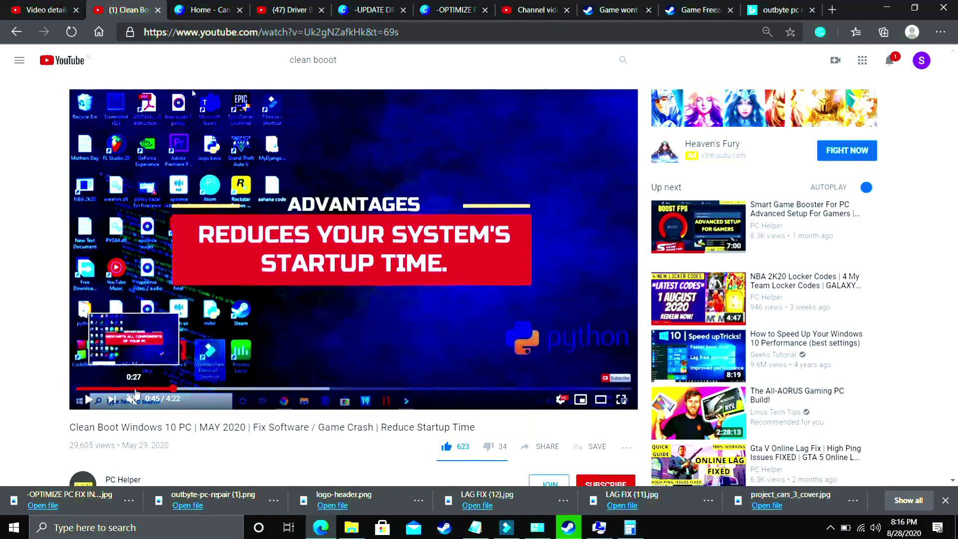
left_click(135, 390)
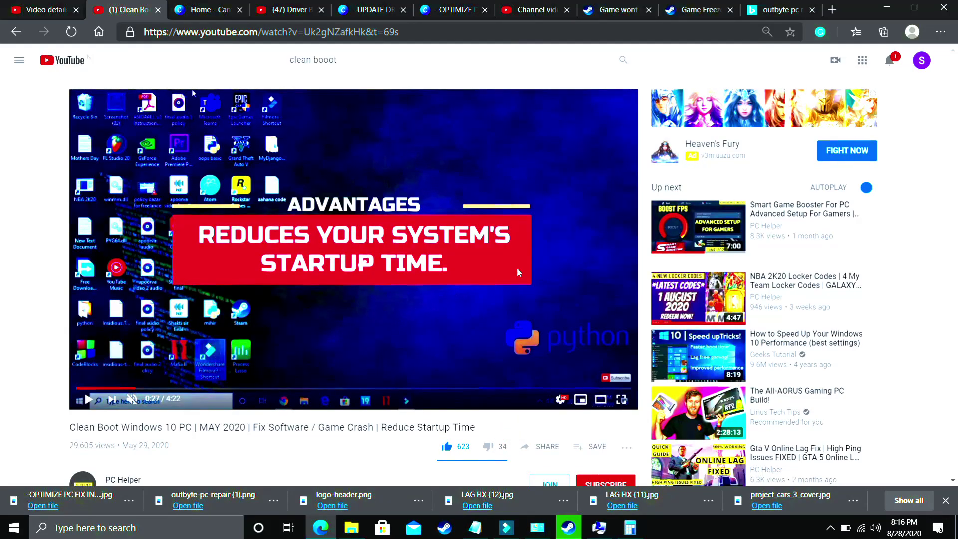
scroll(310, 387, "down", 1)
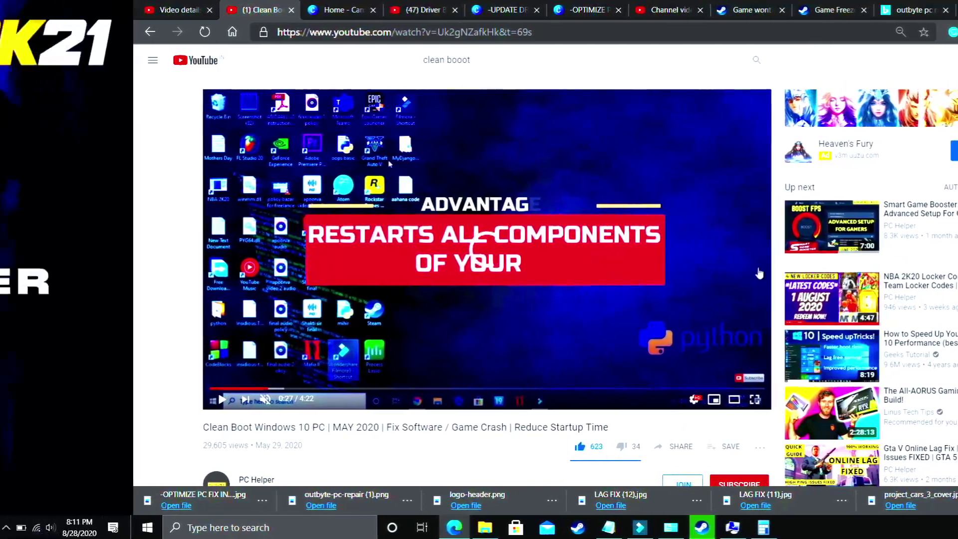